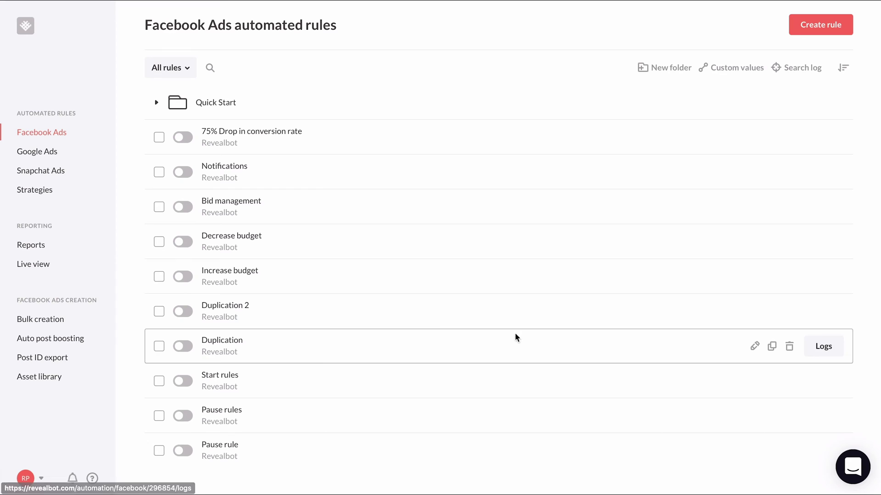
# Open the Auto post boosting page under Facebook Ads Creation.
pyautogui.click(77, 340)
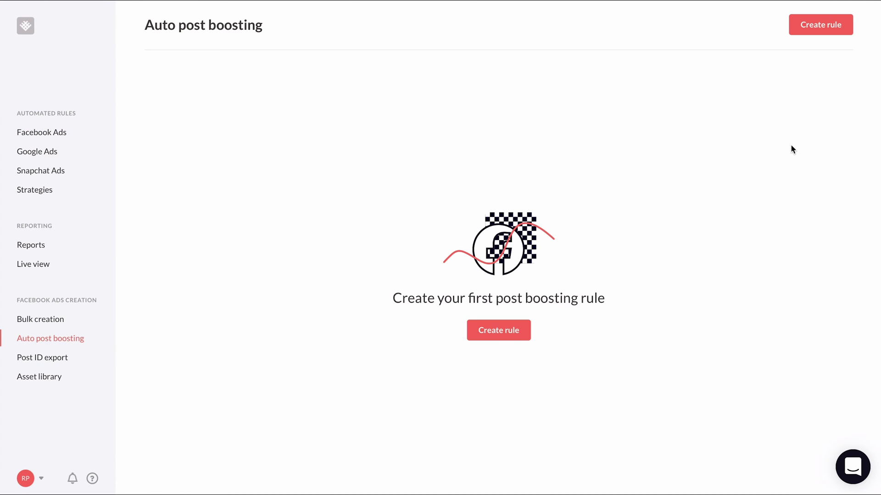
# Create a rule named 'Auto Boost Rule' that uses the Revealbot Facebook page.
pyautogui.click(814, 34)
pyautogui.moveTo(311, 120); pyautogui.dragTo(137, 127)
pyautogui.write('Auto')
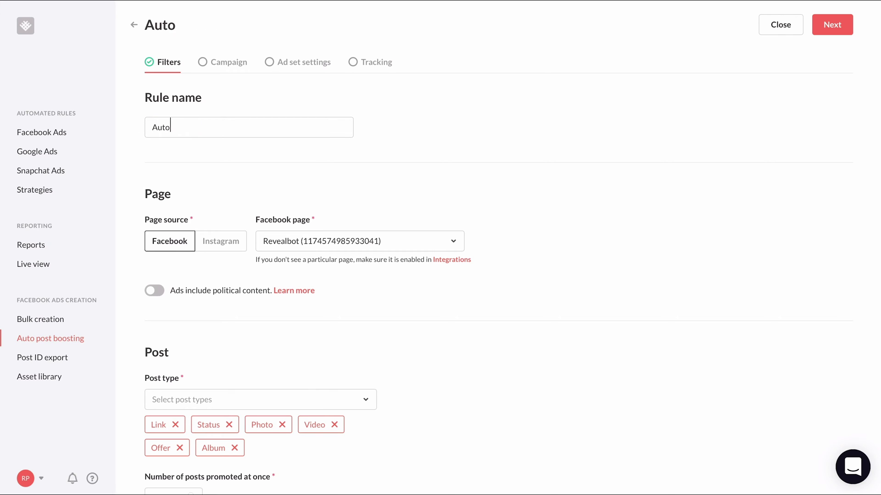
pyautogui.write(' Boost Rule')
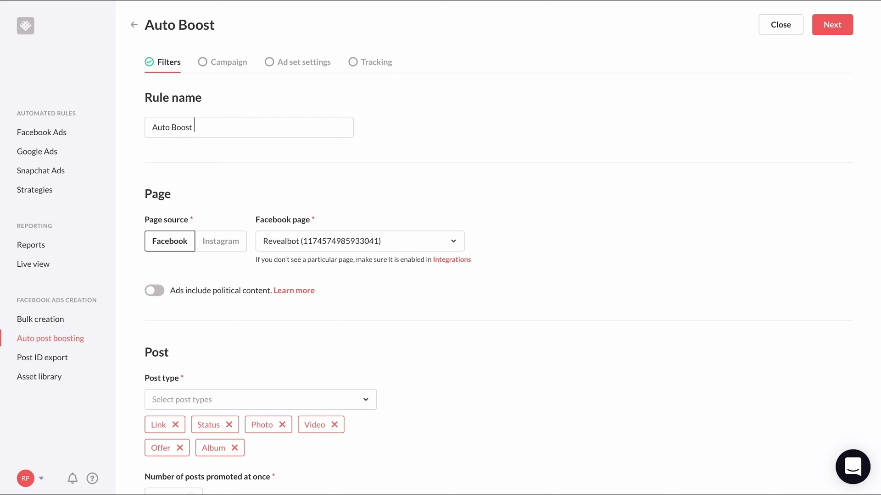
pyautogui.click(568, 252)
pyautogui.click(456, 248)
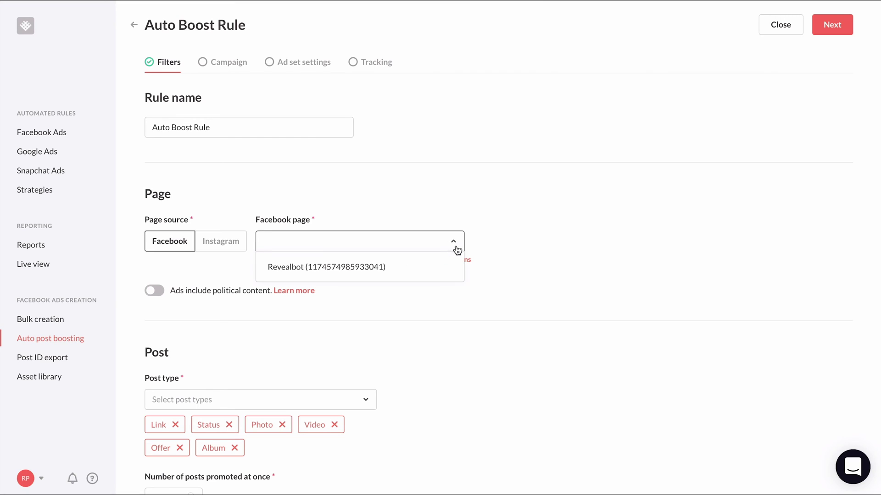
pyautogui.click(438, 266)
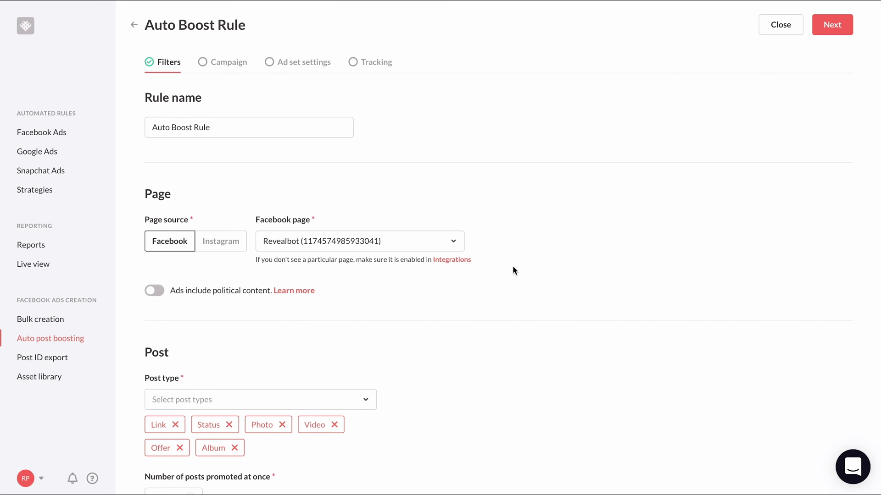
# Remove the Album and Offer post types, leaving Link, Status, Photo and Video.
pyautogui.scroll(-4, 512, 267)
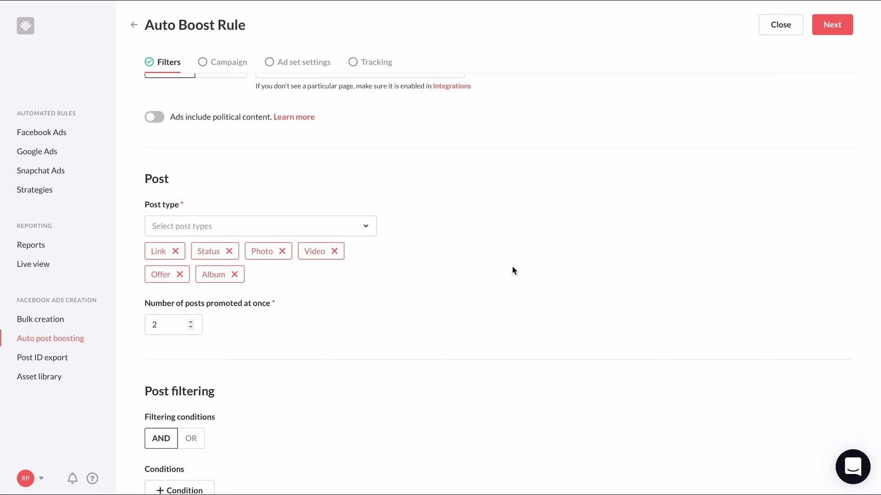
pyautogui.click(234, 274)
pyautogui.click(180, 275)
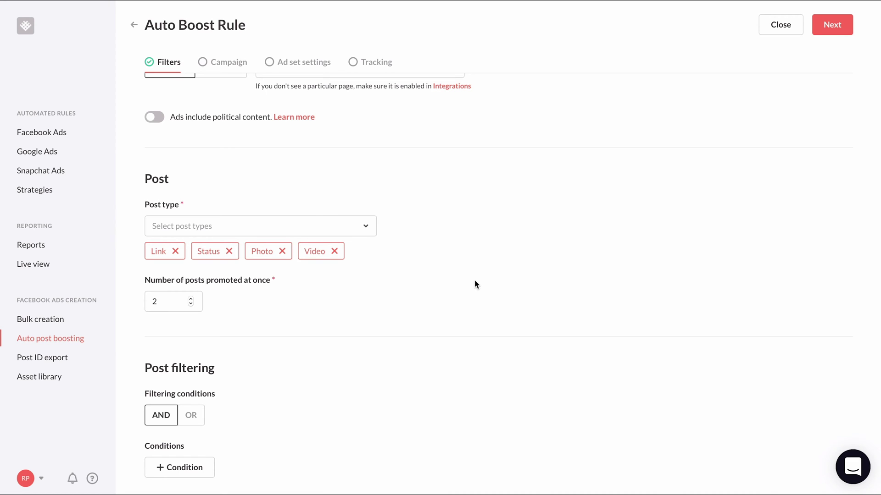
pyautogui.scroll(-4, 475, 284)
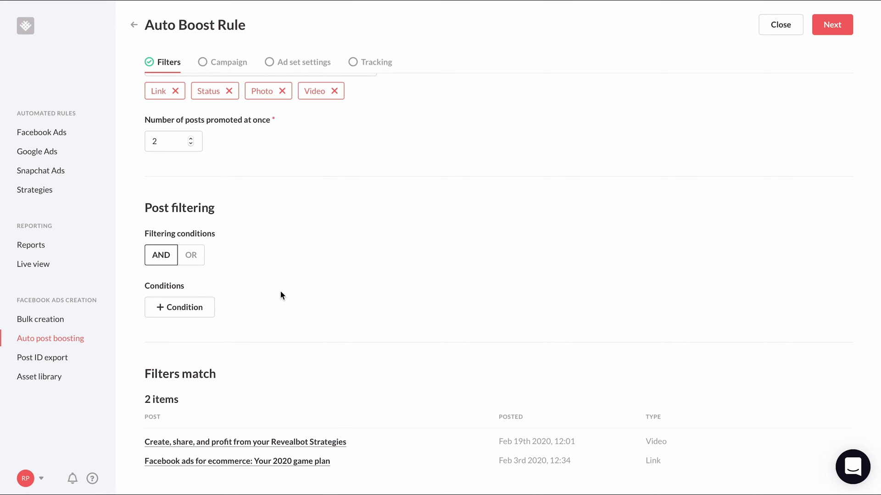
# Add a post filtering condition: Engagement rate > 3%.
pyautogui.click(211, 303)
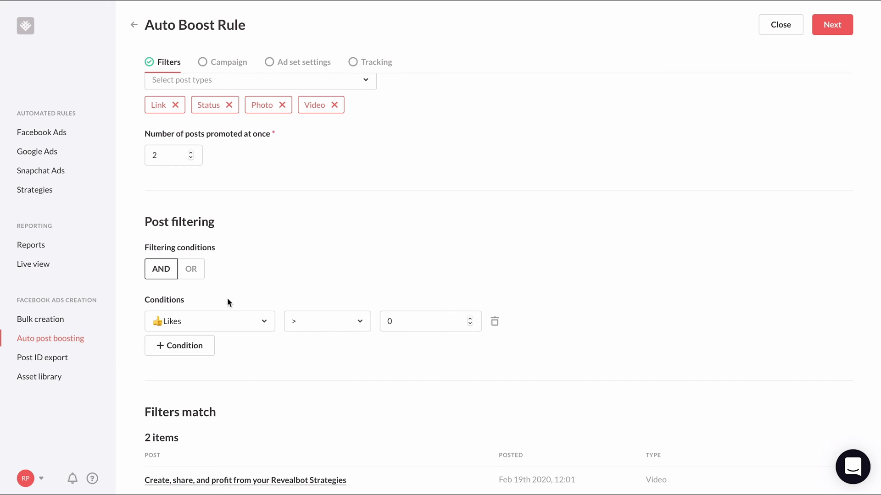
pyautogui.click(264, 322)
pyautogui.scroll(-5, 240, 365)
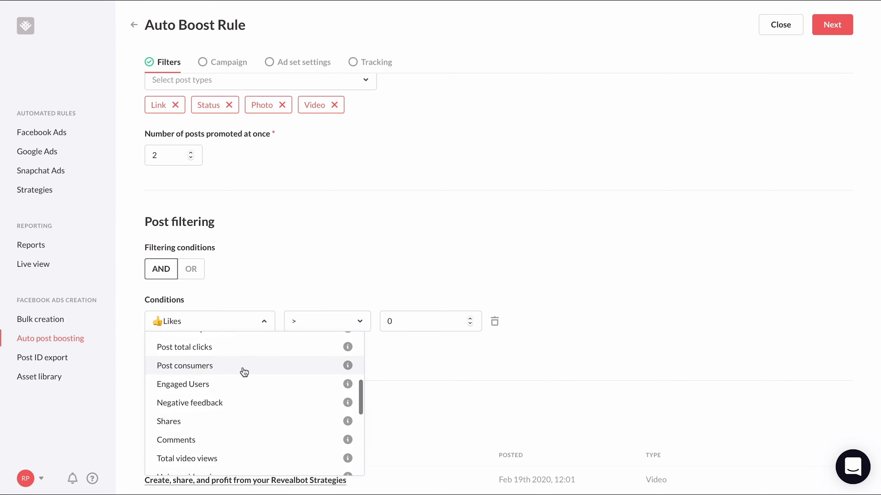
pyautogui.scroll(-6, 244, 372)
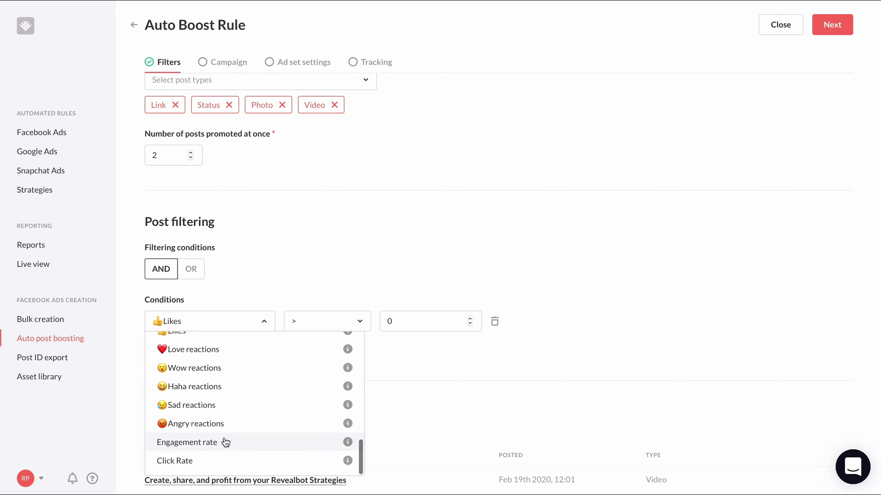
pyautogui.click(225, 442)
pyautogui.click(418, 319)
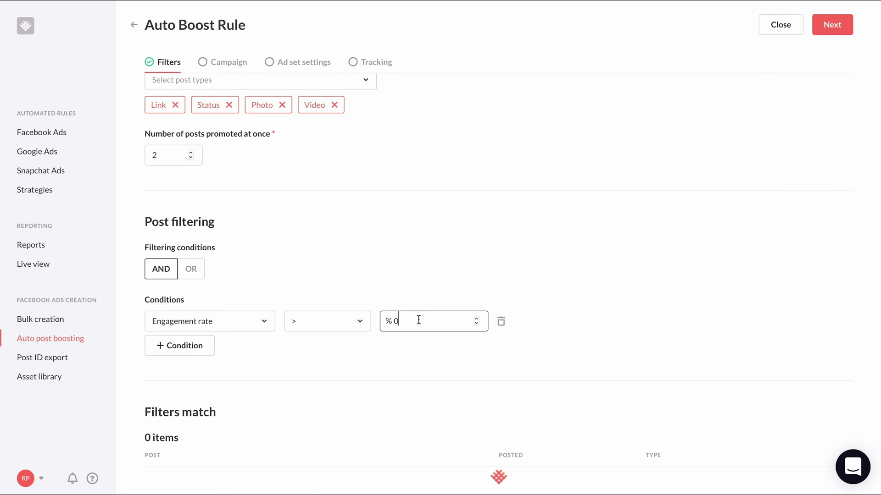
pyautogui.write('3')
pyautogui.click(327, 351)
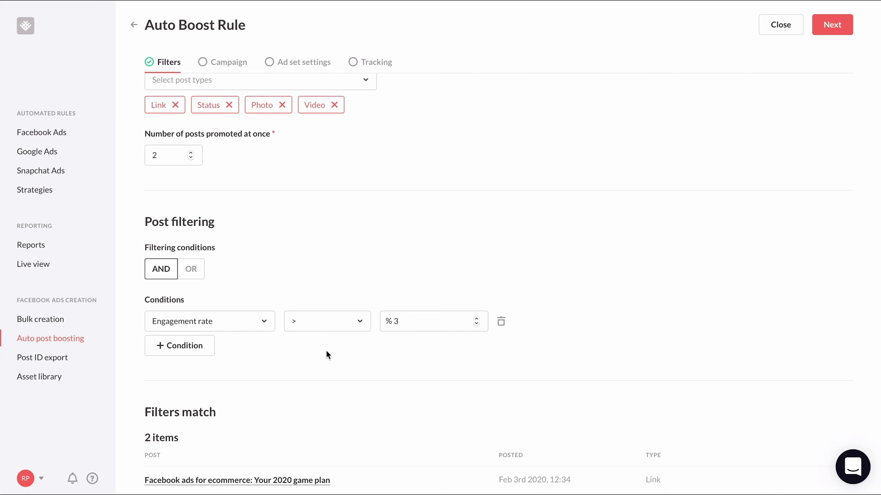
# Add a second condition: Post text contains 'sale'.
pyautogui.click(202, 348)
pyautogui.click(258, 355)
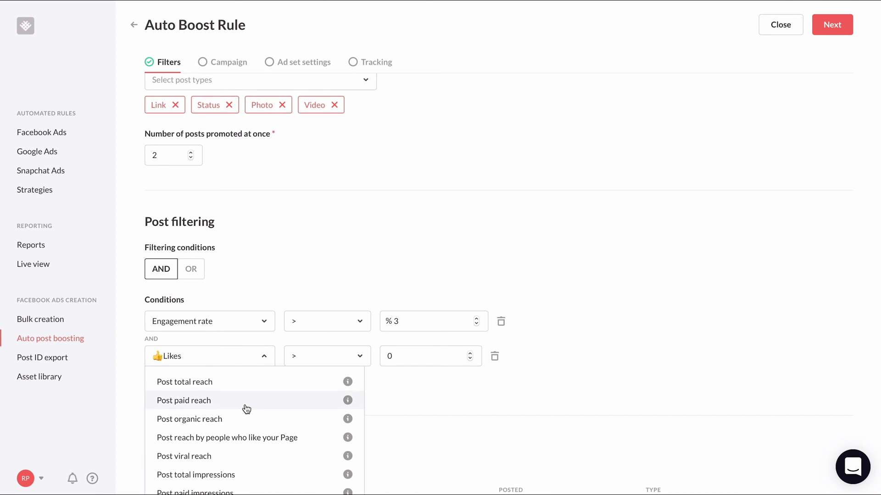
pyautogui.scroll(-3, 246, 409)
pyautogui.scroll(-5, 246, 411)
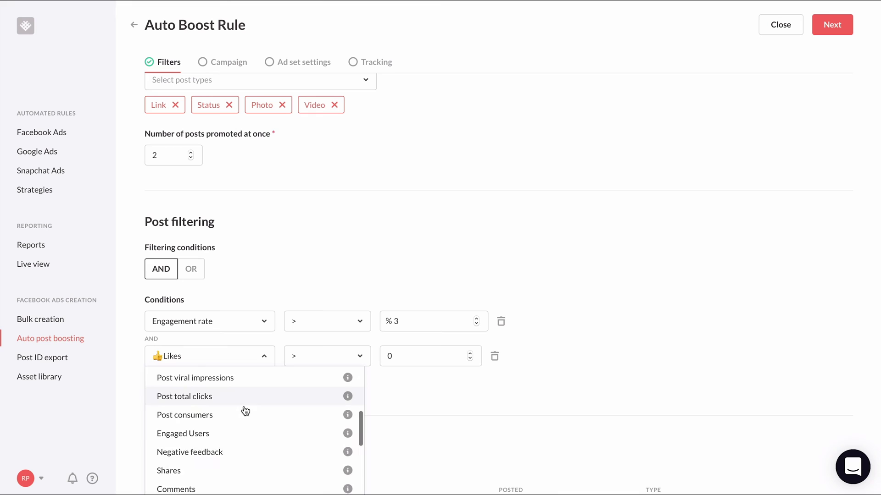
pyautogui.scroll(-2, 245, 424)
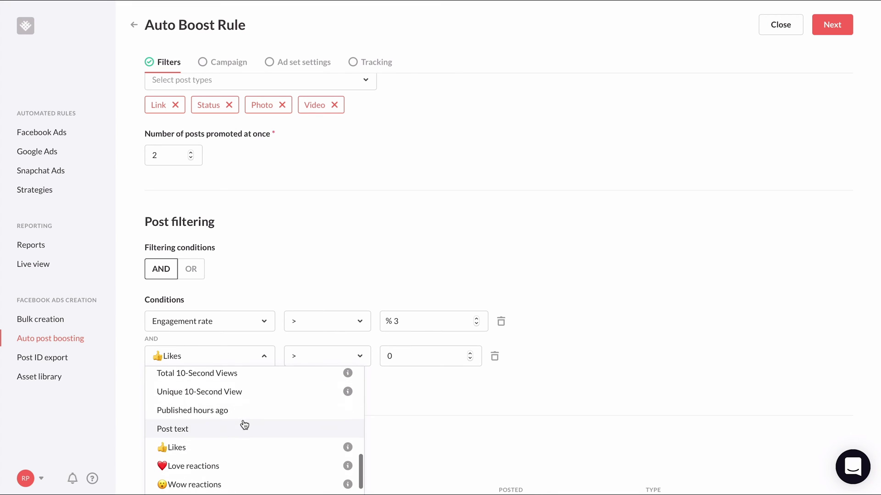
pyautogui.click(233, 427)
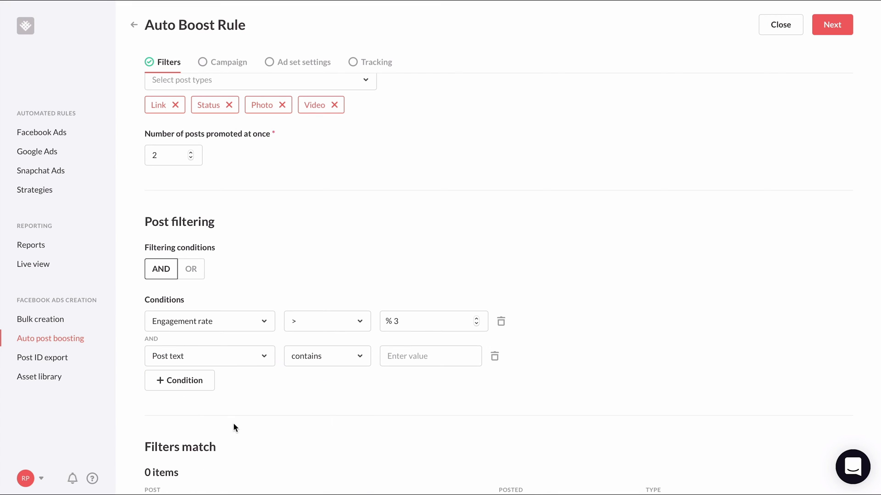
pyautogui.click(407, 357)
pyautogui.write('sale')
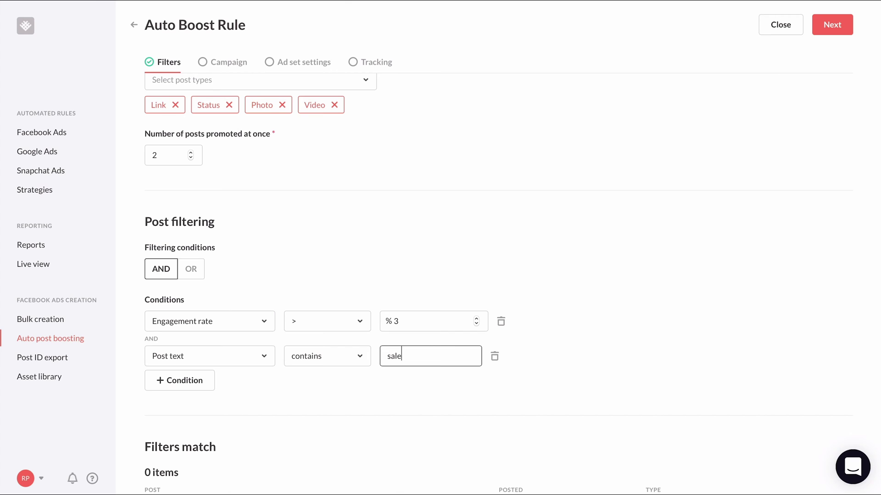
pyautogui.click(408, 403)
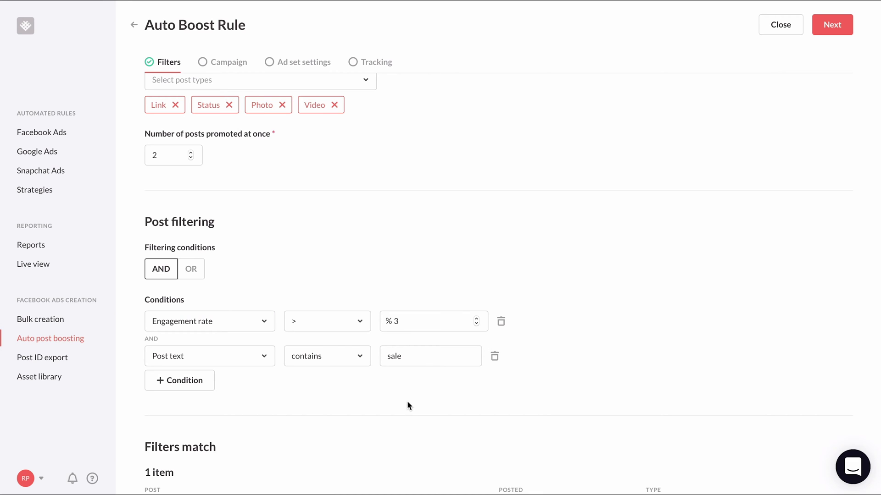
# Name the campaign 'Auto Post Boosting Sale - {{ad_account_name}}' with the Post engagement objective.
pyautogui.click(832, 30)
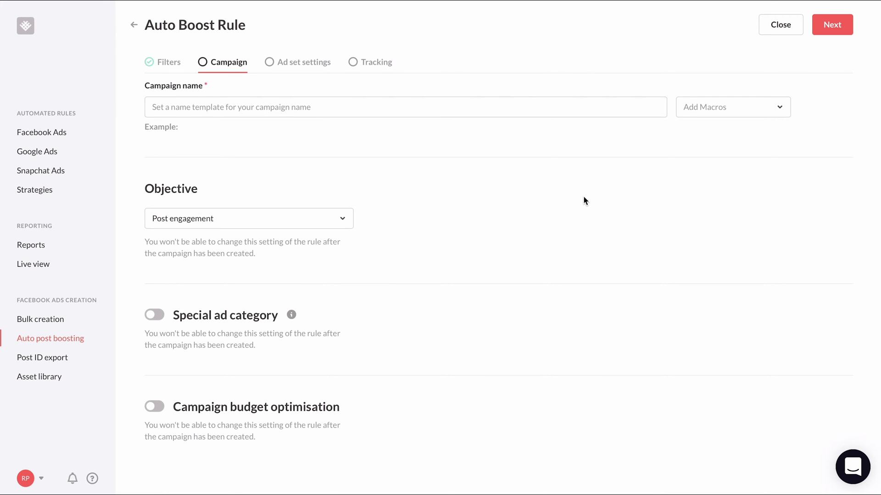
pyautogui.click(539, 110)
pyautogui.write('Au')
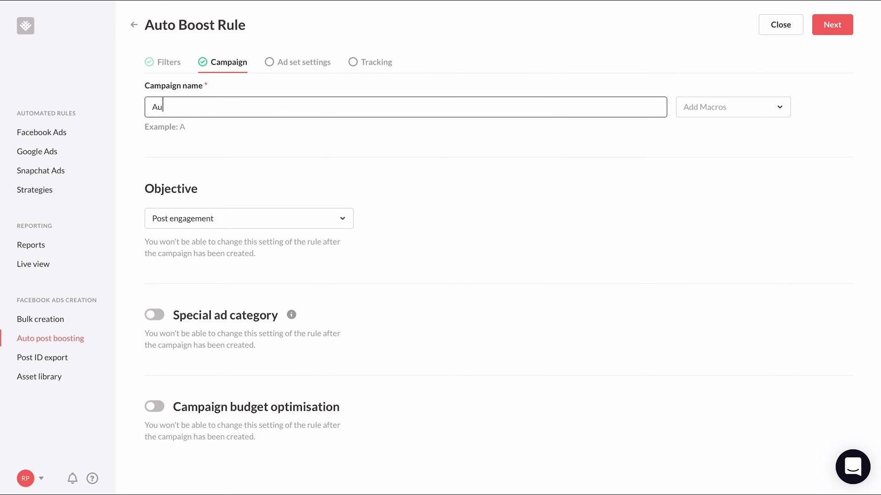
pyautogui.write('to Post Boosting -')
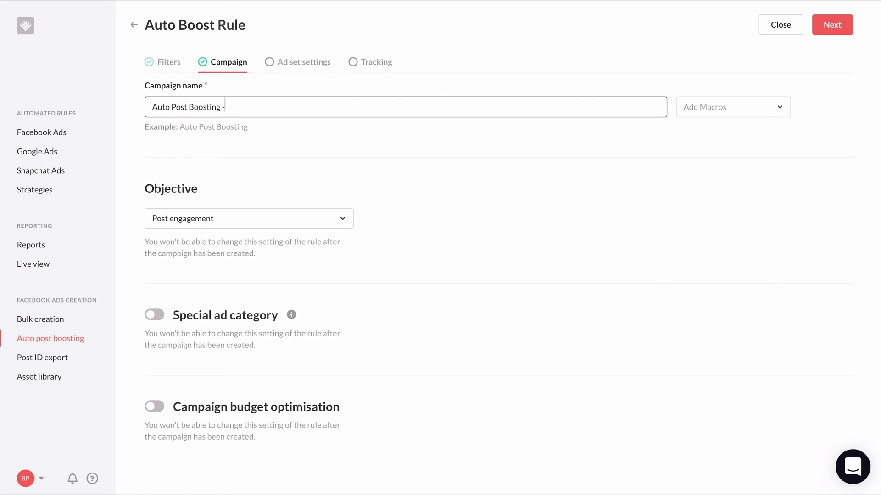
pyautogui.click(780, 111)
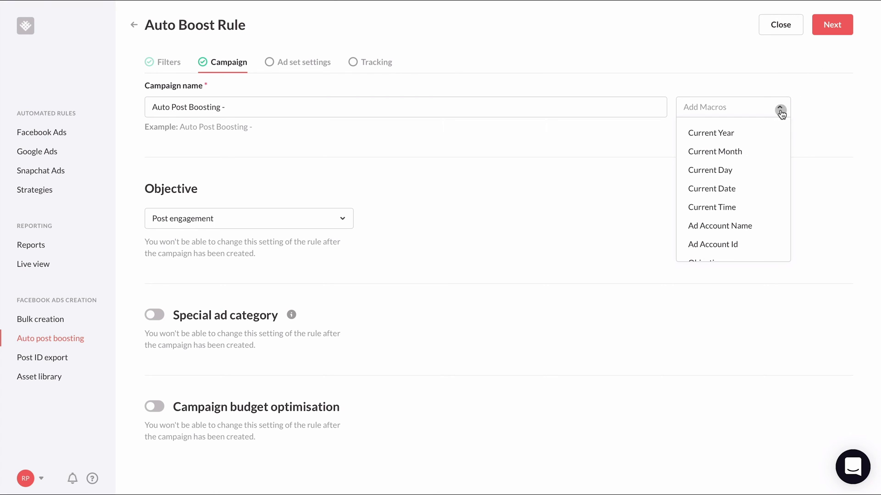
pyautogui.click(743, 227)
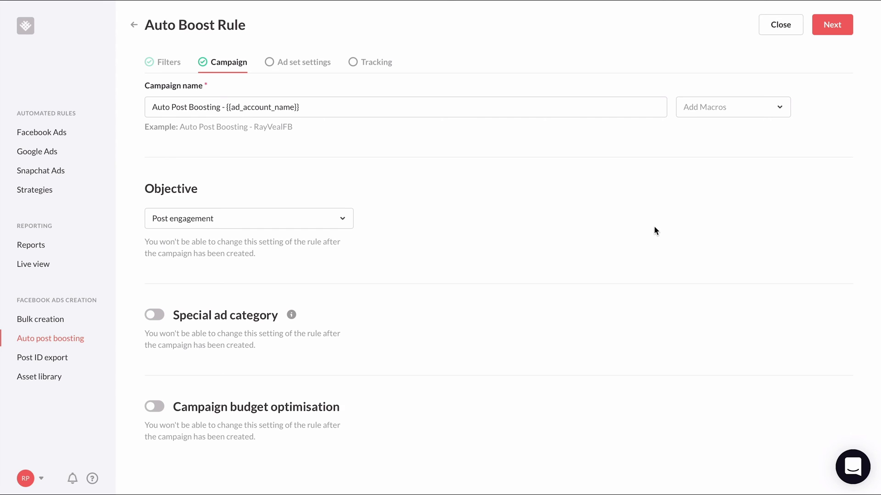
pyautogui.click(221, 107)
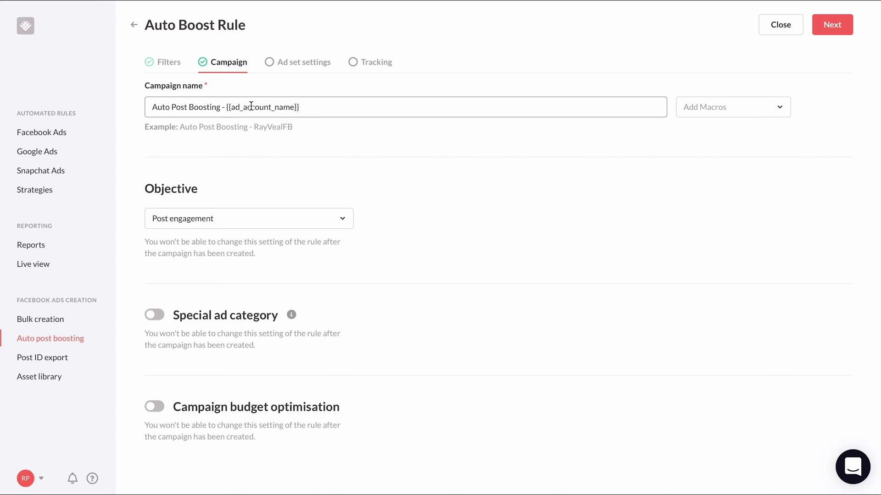
pyautogui.write('Sale')
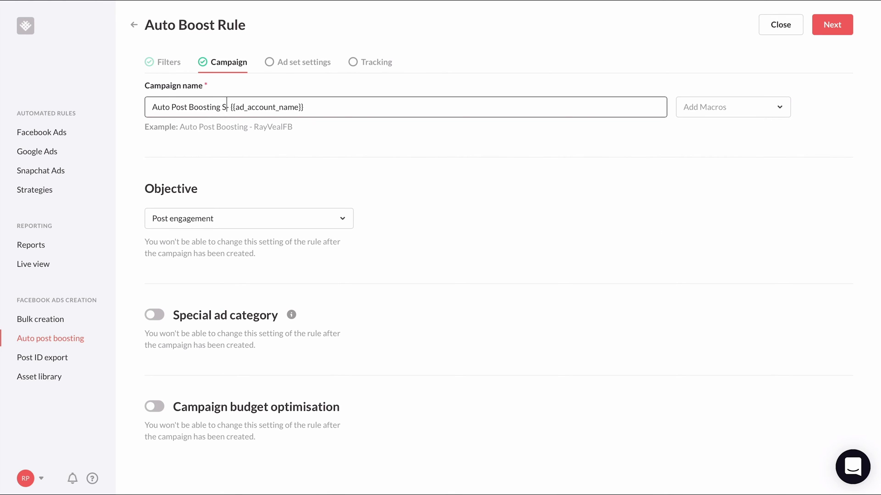
pyautogui.click(560, 211)
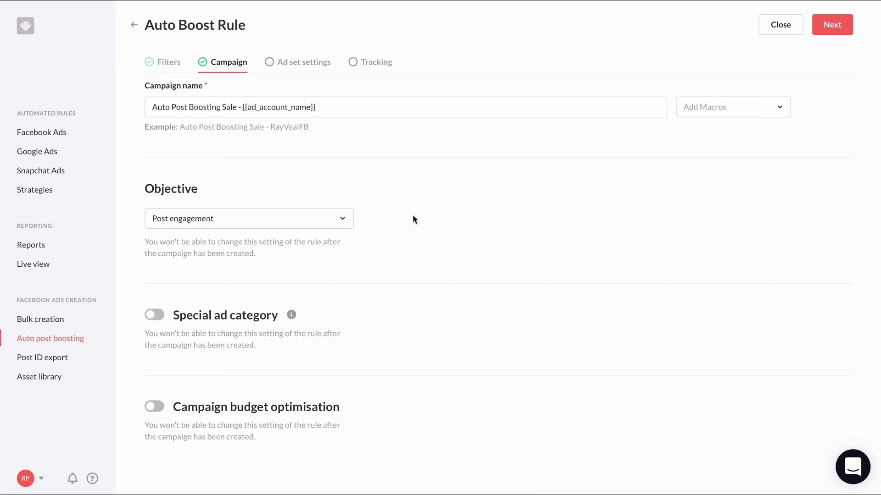
pyautogui.click(350, 222)
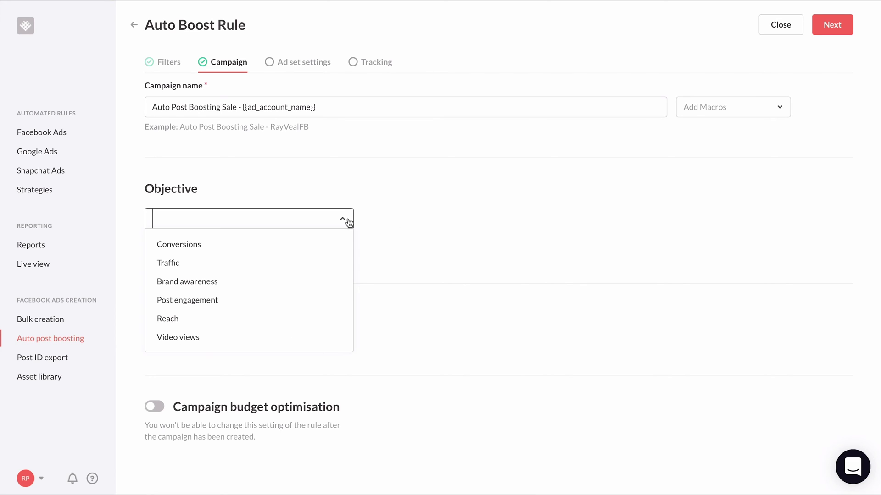
pyautogui.click(265, 299)
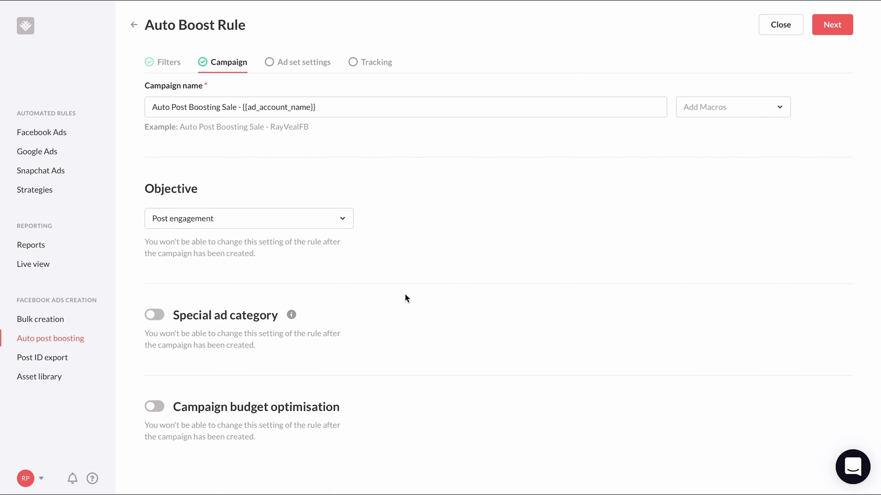
# Advance the rule to the Ad set settings step.
pyautogui.click(823, 37)
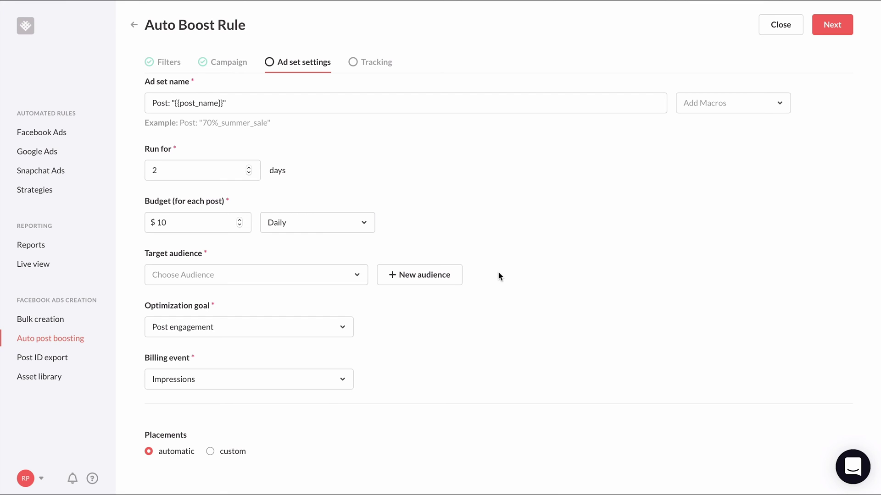
# Create a Revealbot-account audience including pricing page visitors 7d and Engaged with Revealbot page 365.
pyautogui.click(443, 276)
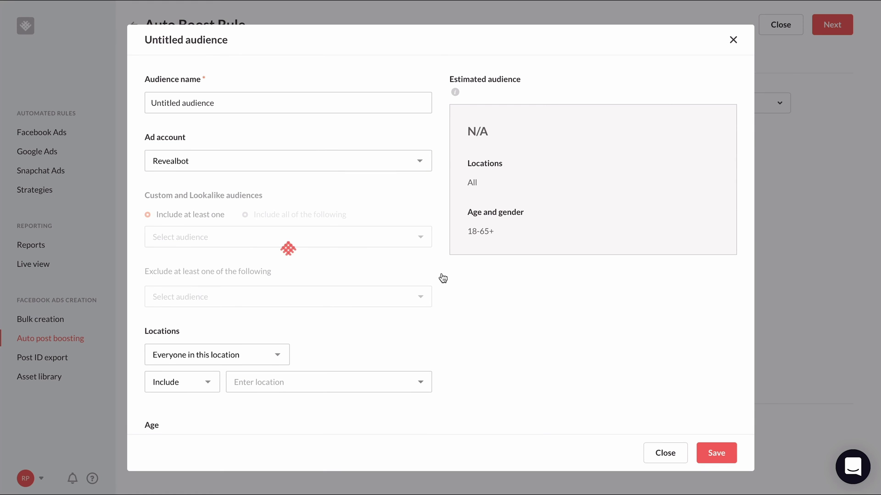
pyautogui.click(412, 172)
pyautogui.click(389, 183)
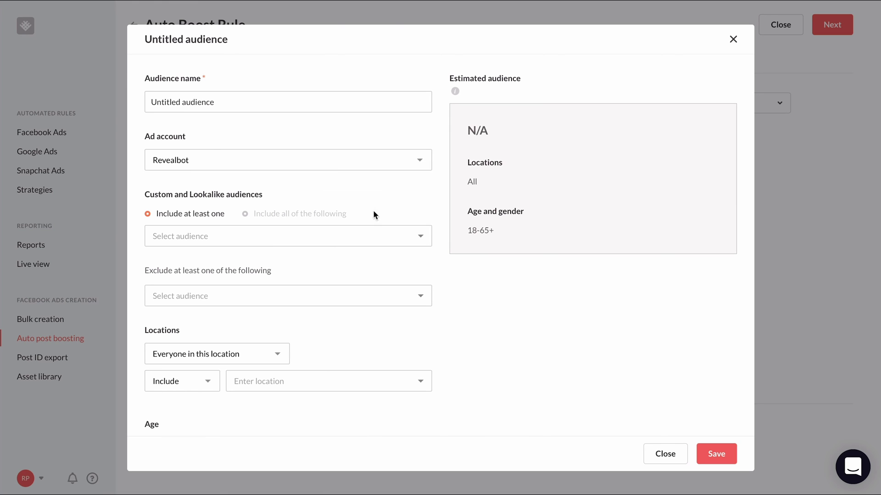
pyautogui.click(367, 235)
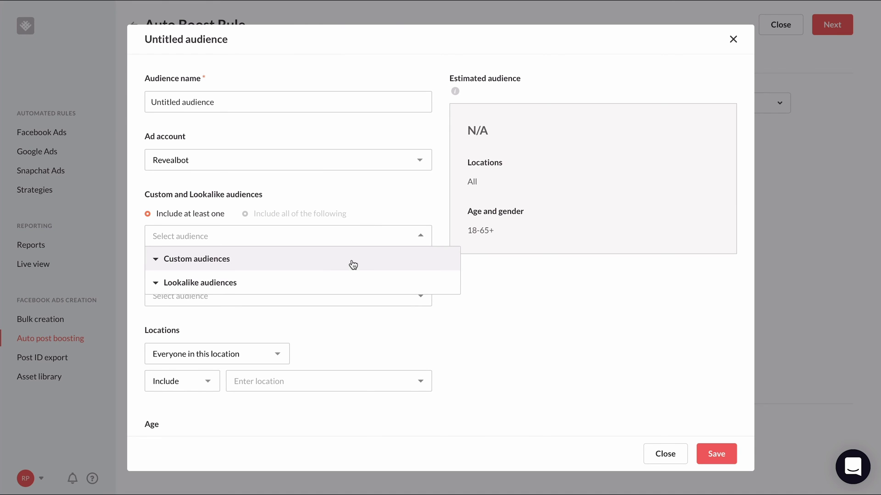
pyautogui.click(351, 260)
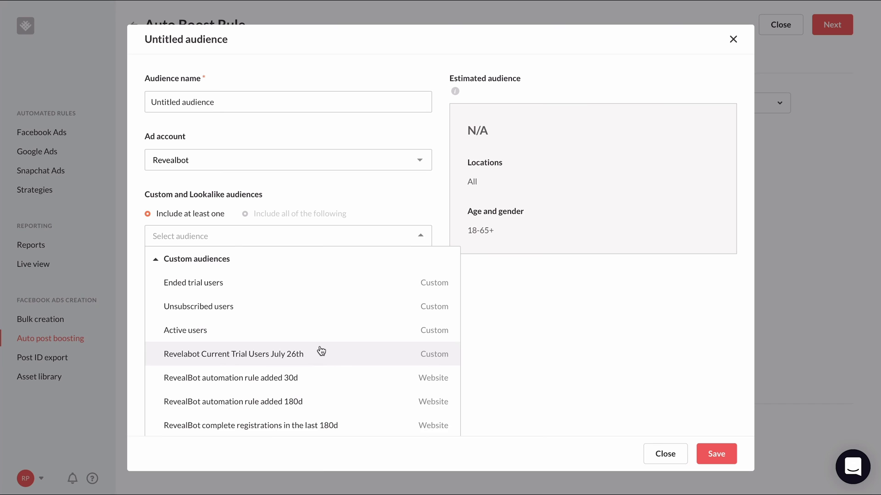
pyautogui.scroll(-2, 320, 351)
pyautogui.click(307, 360)
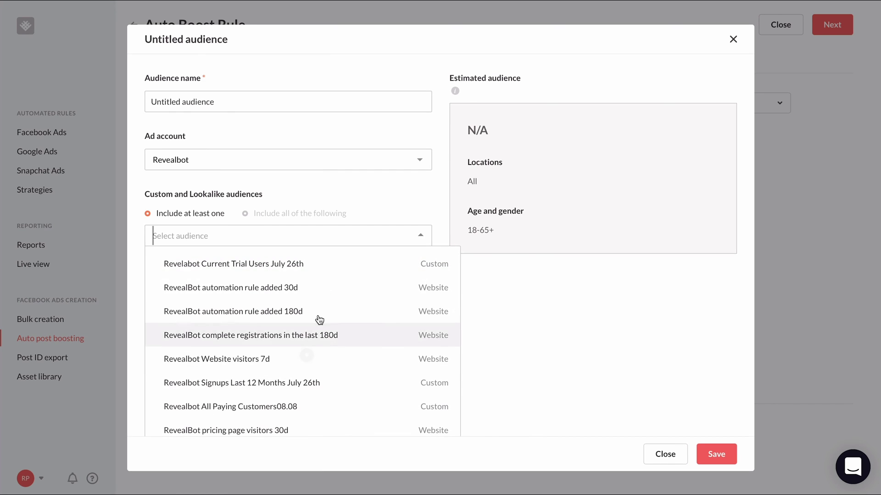
pyautogui.scroll(-1, 301, 373)
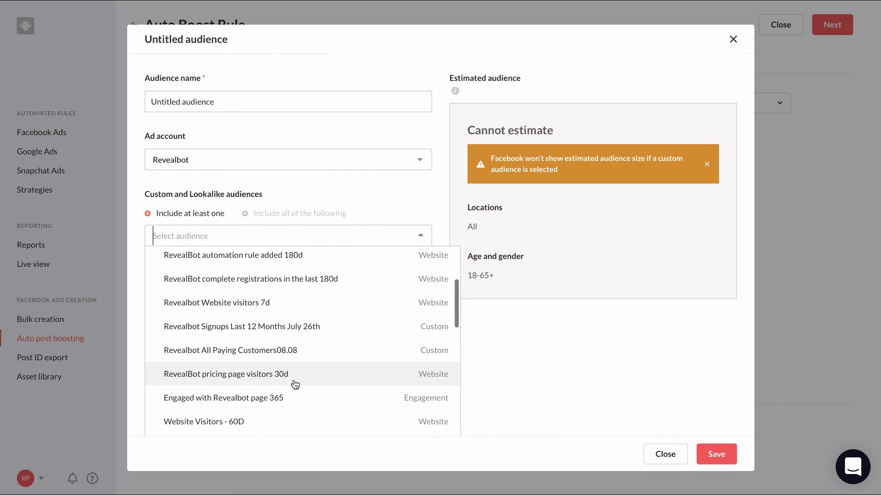
pyautogui.click(269, 399)
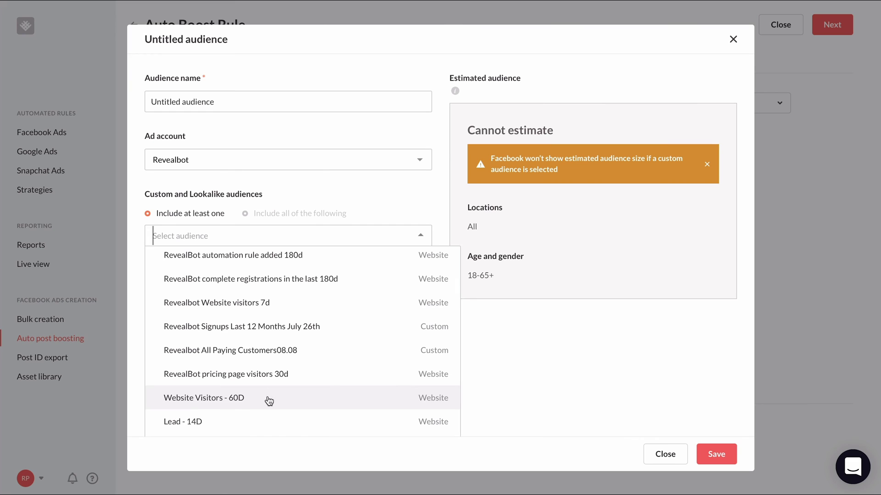
pyautogui.click(475, 405)
# Exclude the Unsubscribed users audience from the new audience.
pyautogui.click(362, 329)
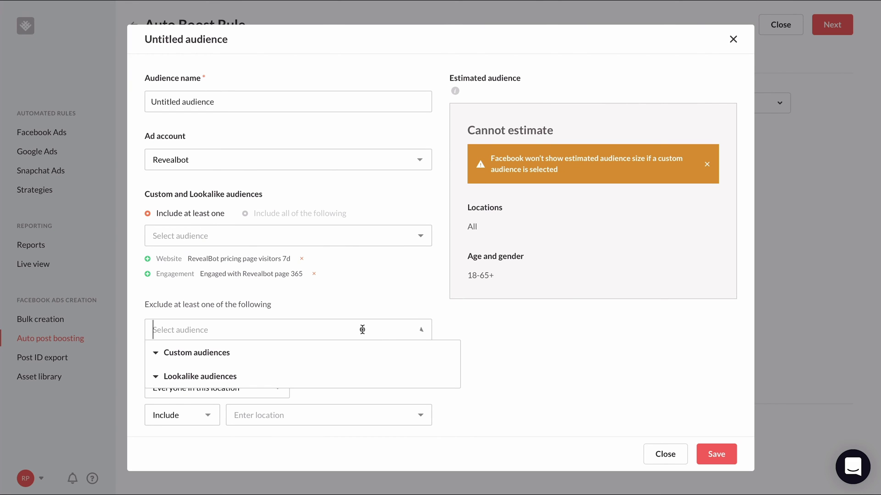
pyautogui.write('unsu')
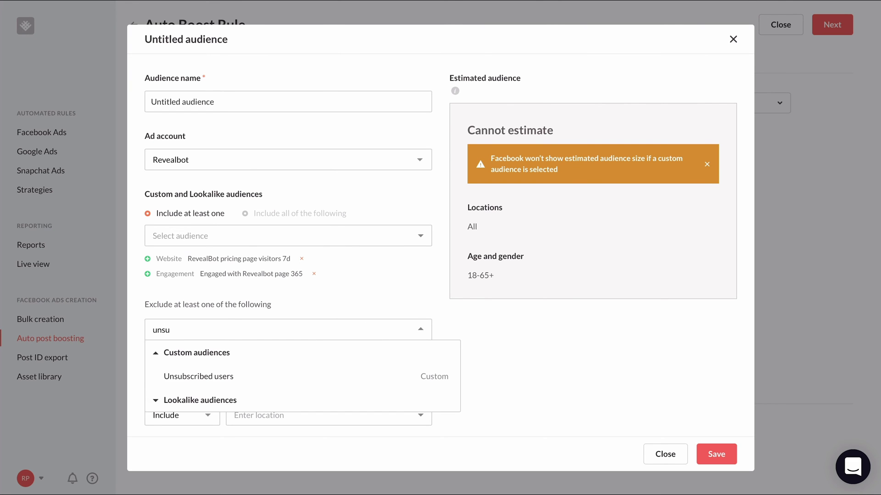
pyautogui.click(346, 374)
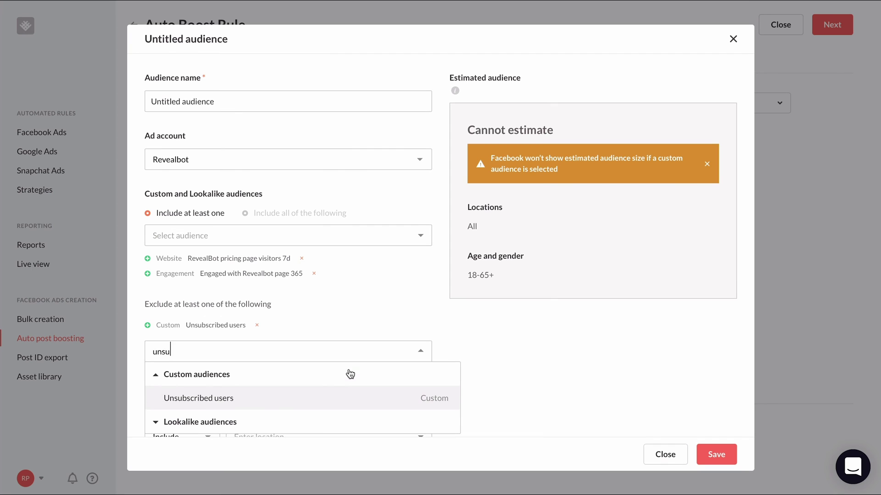
pyautogui.click(529, 384)
pyautogui.scroll(-2, 460, 394)
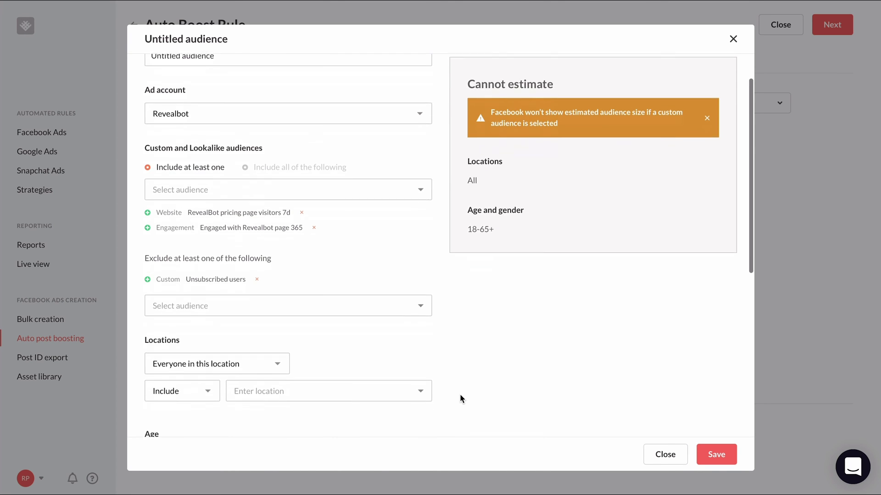
pyautogui.scroll(1, 459, 395)
pyautogui.scroll(1, 460, 394)
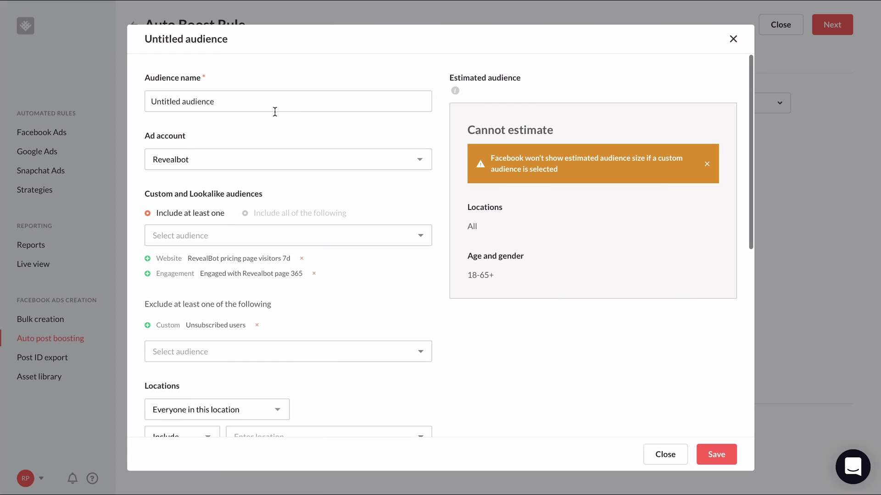
# Name the audience 'Retargeting users audience' and save it.
pyautogui.moveTo(268, 102); pyautogui.dragTo(117, 99)
pyautogui.write('r')
pyautogui.press('BackSpace')
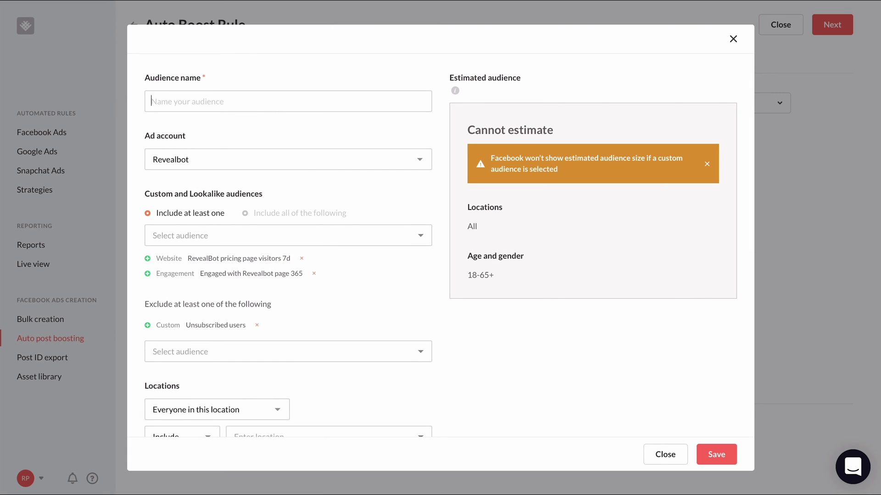
pyautogui.write('Retargeting ')
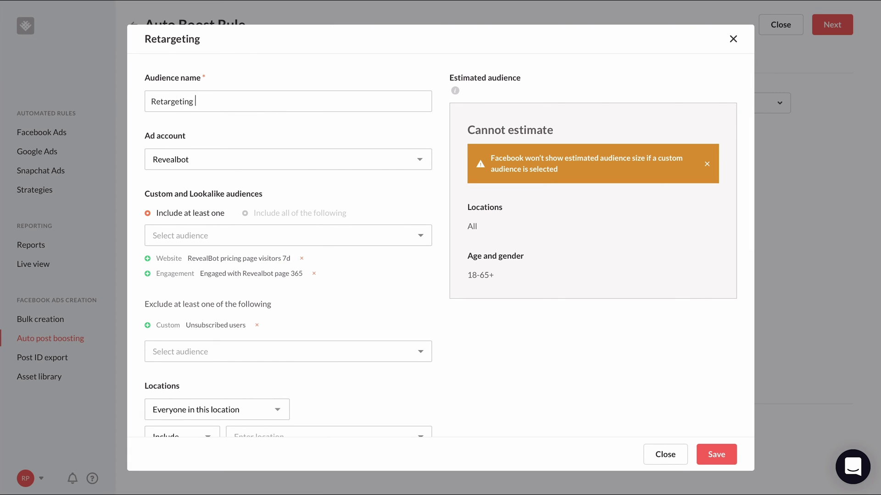
pyautogui.write('users audience')
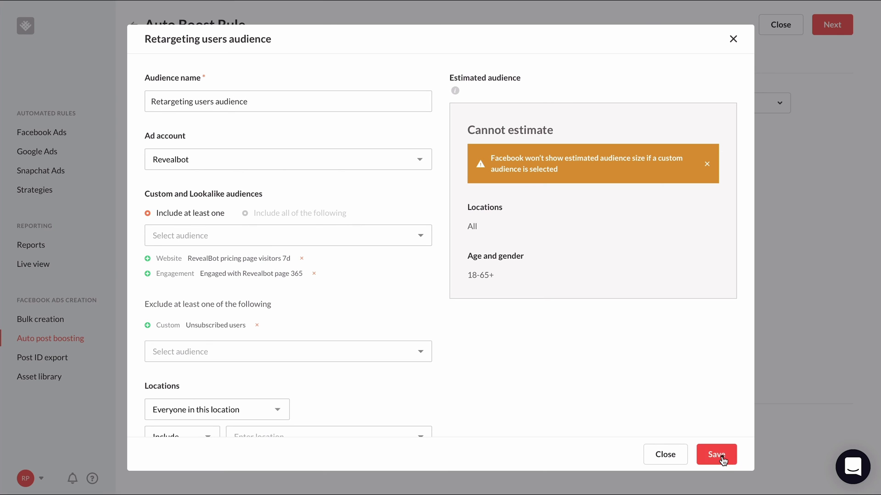
pyautogui.click(717, 455)
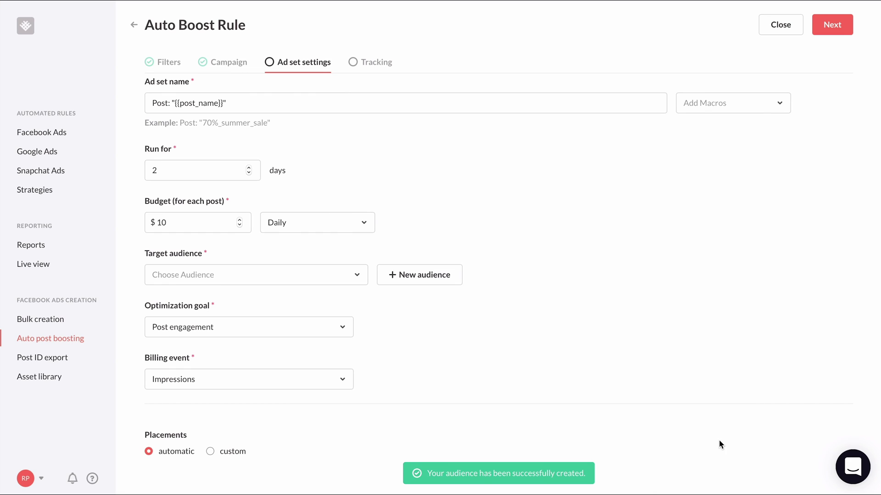
# Target the saved Retargeting users audience with Post engagement as the optimization goal.
pyautogui.click(358, 276)
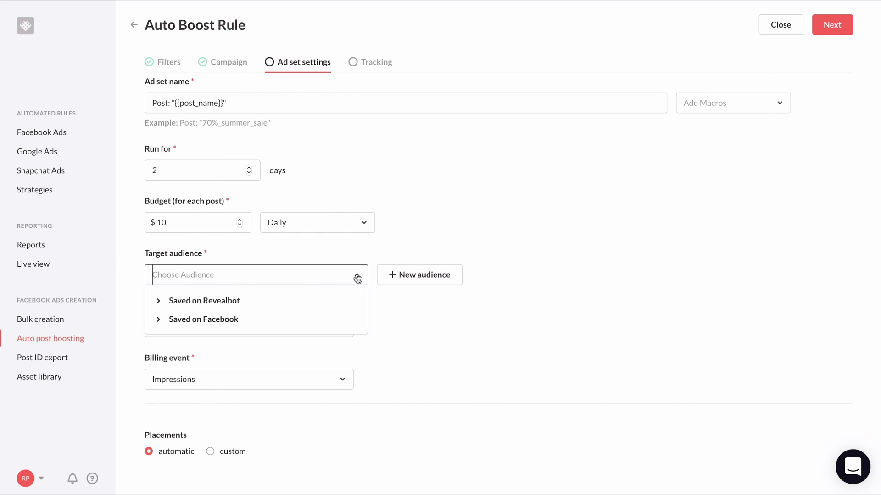
pyautogui.click(311, 305)
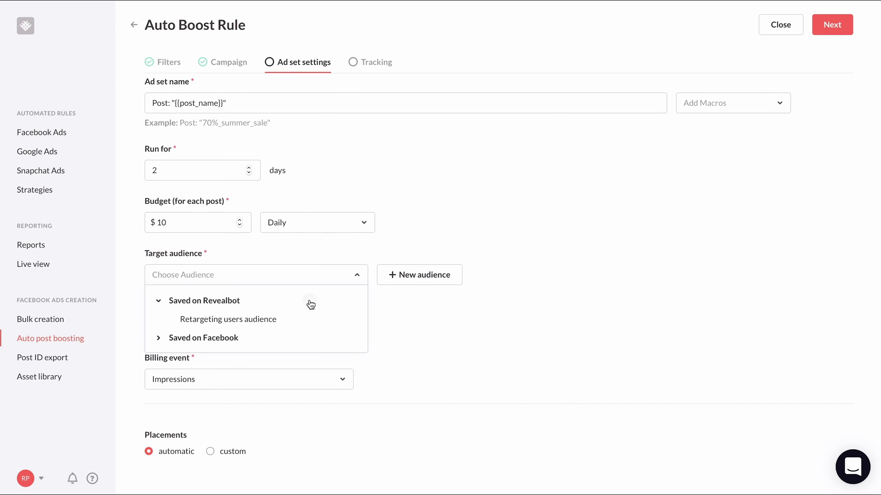
pyautogui.click(291, 319)
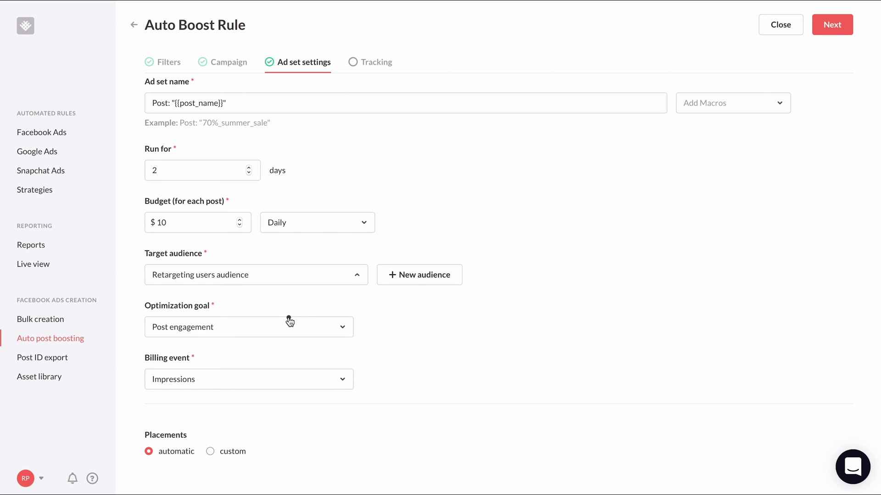
pyautogui.click(330, 325)
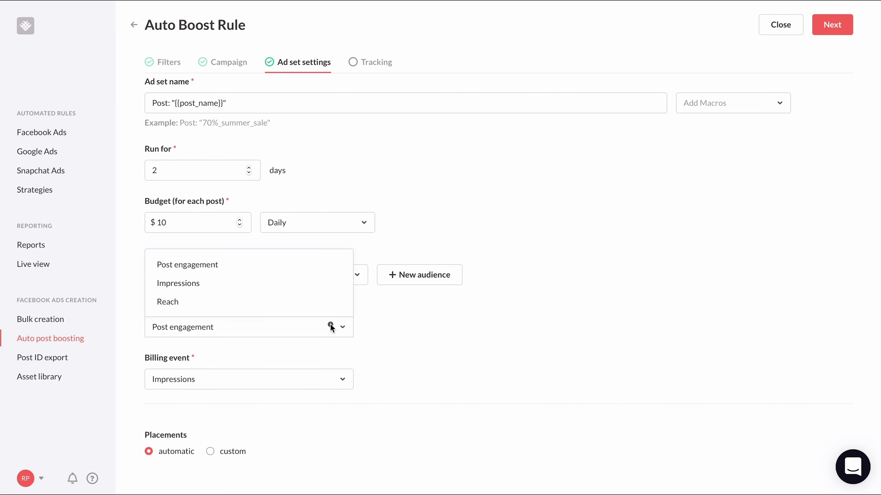
pyautogui.click(302, 271)
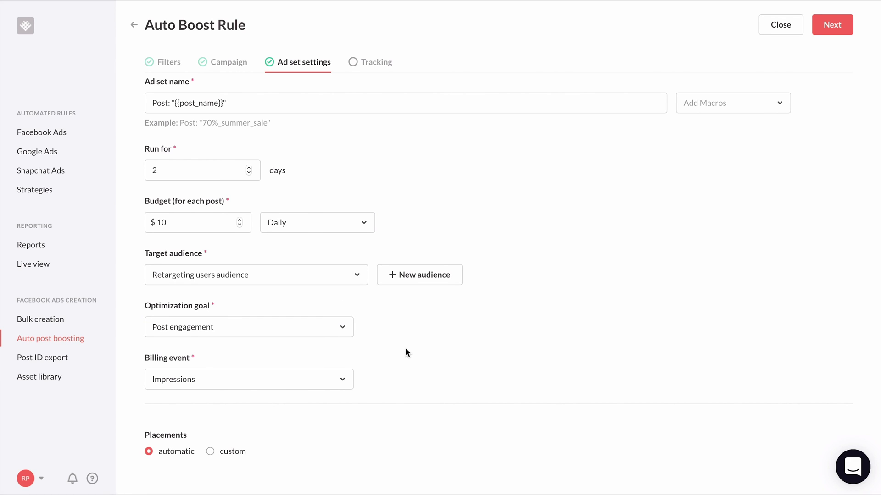
# Switch to custom placements and drop Facebook Video Feeds, In-stream videos and Instant Articles.
pyautogui.click(212, 452)
pyautogui.scroll(-4, 521, 375)
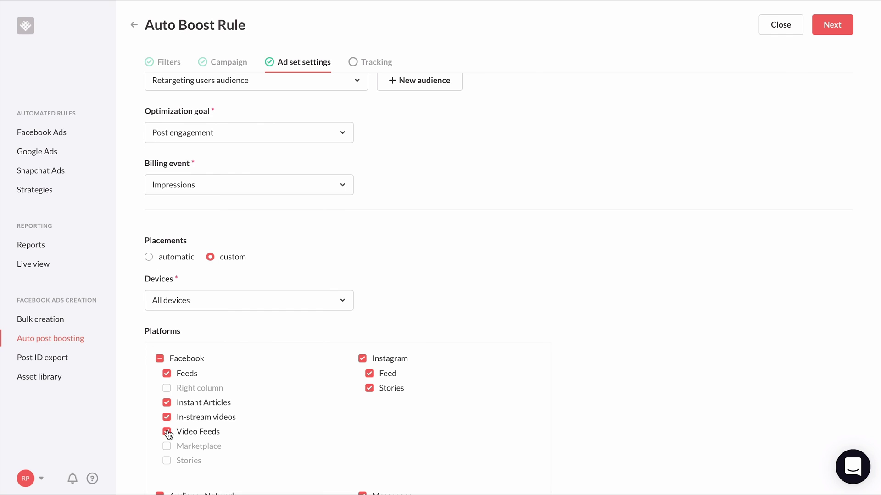
pyautogui.click(167, 432)
pyautogui.click(166, 417)
pyautogui.click(166, 402)
# Drop Instagram Stories and all Messenger placements, include Audience Network, and advance to Tracking.
pyautogui.click(369, 388)
pyautogui.scroll(-2, 532, 415)
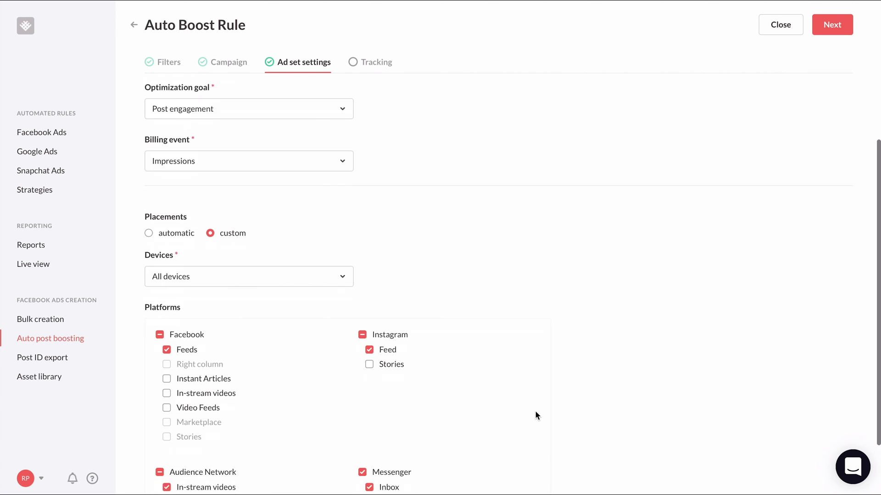
pyautogui.click(363, 405)
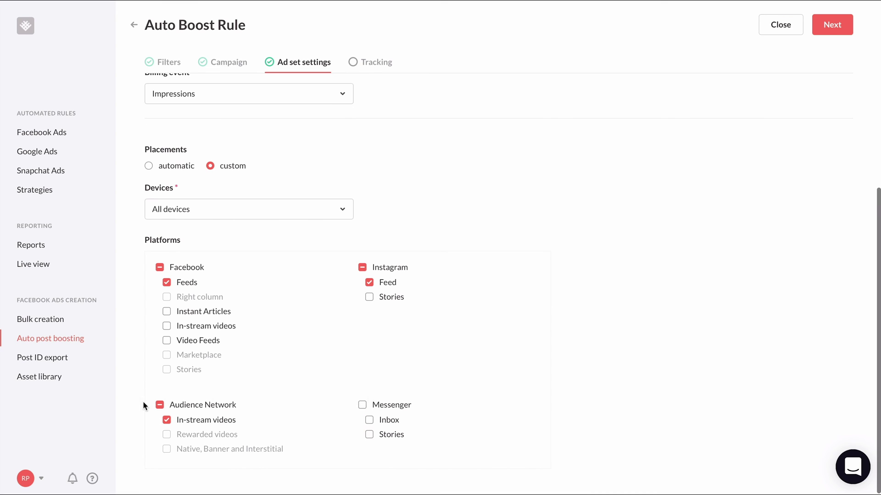
pyautogui.click(160, 405)
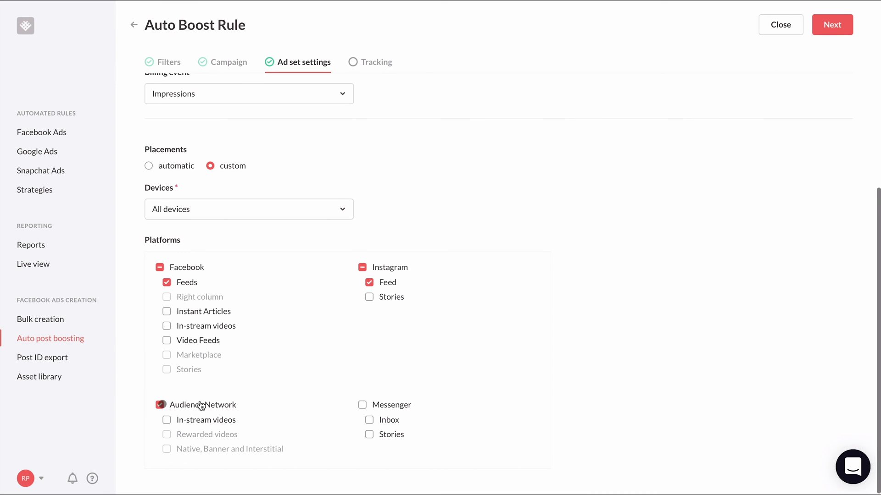
pyautogui.click(819, 34)
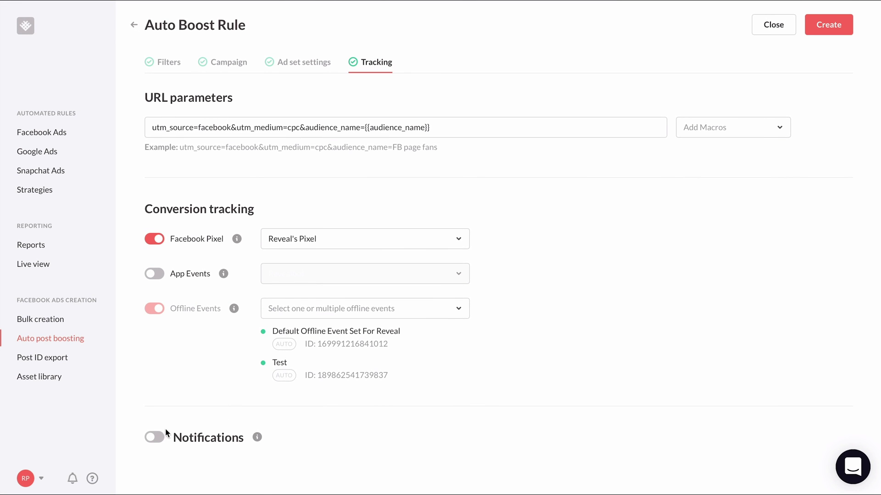
# Switch on Notifications and pick the account owner's email from the Email recipients list.
pyautogui.click(156, 437)
pyautogui.scroll(-2, 464, 425)
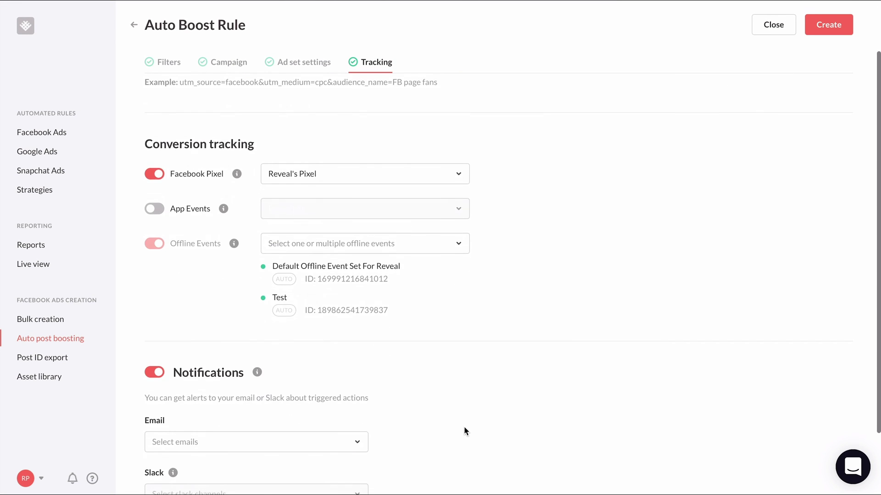
pyautogui.click(338, 415)
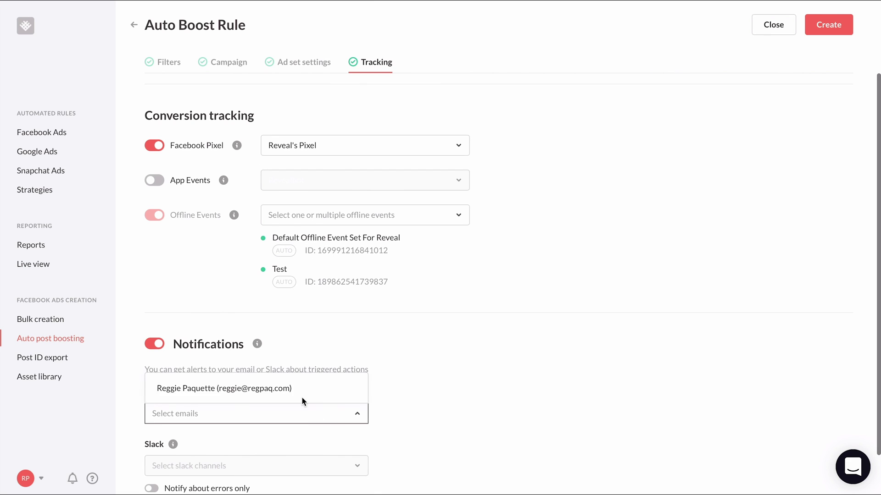
pyautogui.click(303, 397)
pyautogui.scroll(-3, 538, 432)
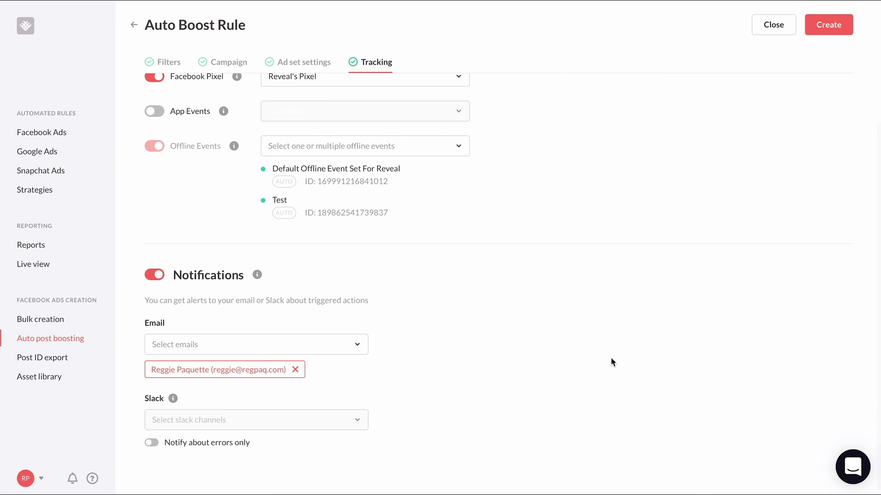
# Create the Auto Boost Rule so it is listed as active under Auto post boosting.
pyautogui.click(841, 34)
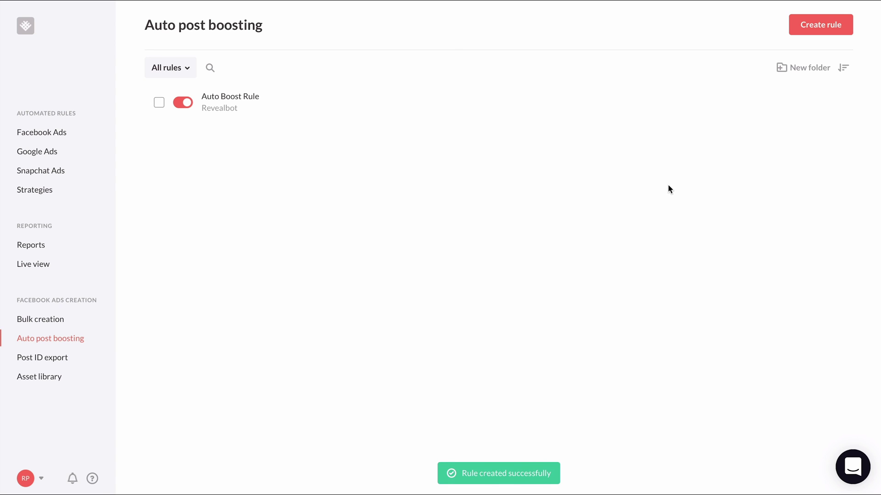